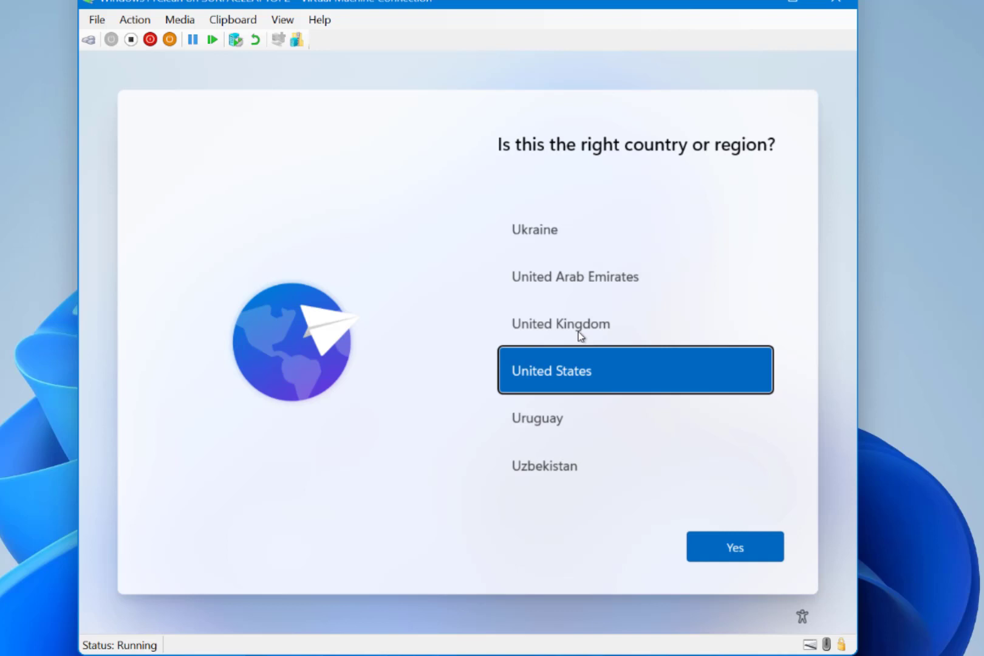
Choose United Kingdom as the country or region and confirm it
left_click(541, 322)
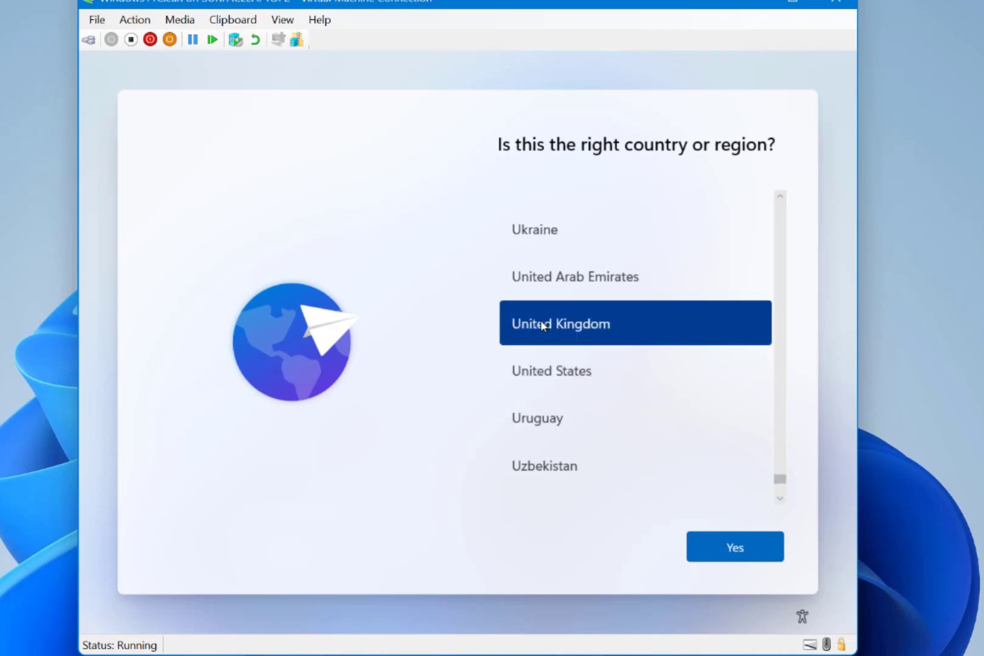
left_click(722, 553)
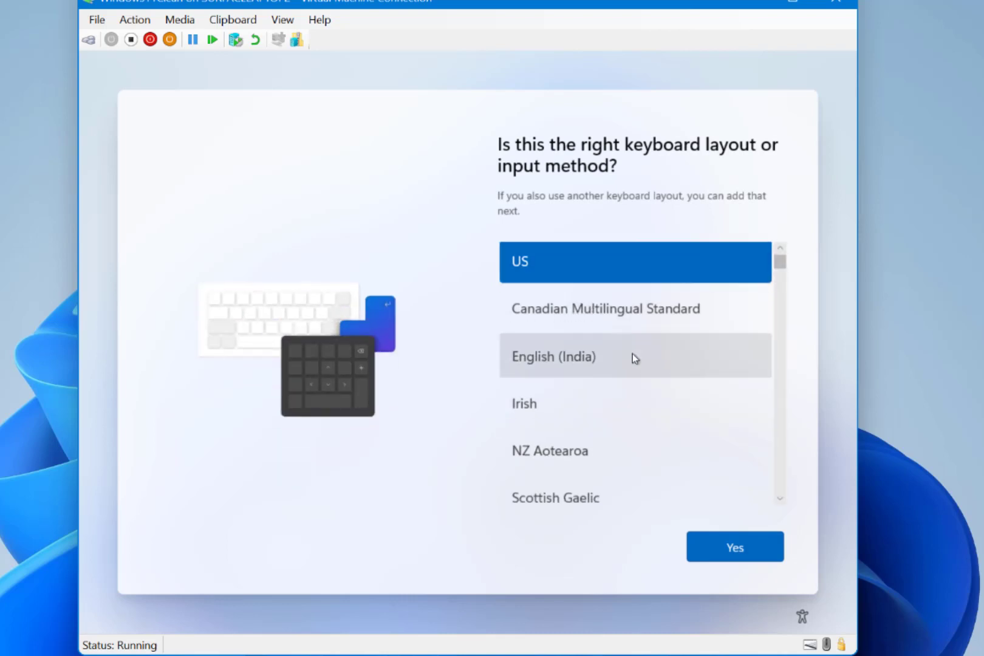
Set the keyboard layout to United Kingdom and skip adding a second layout
scroll(634, 357, "down", 2)
left_click(598, 426)
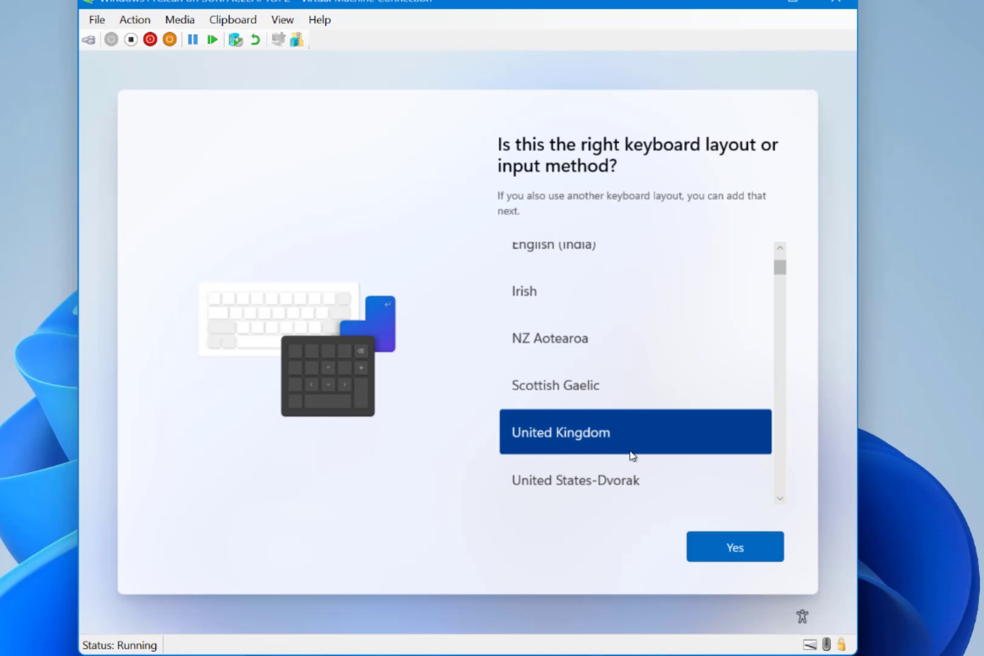
left_click(734, 547)
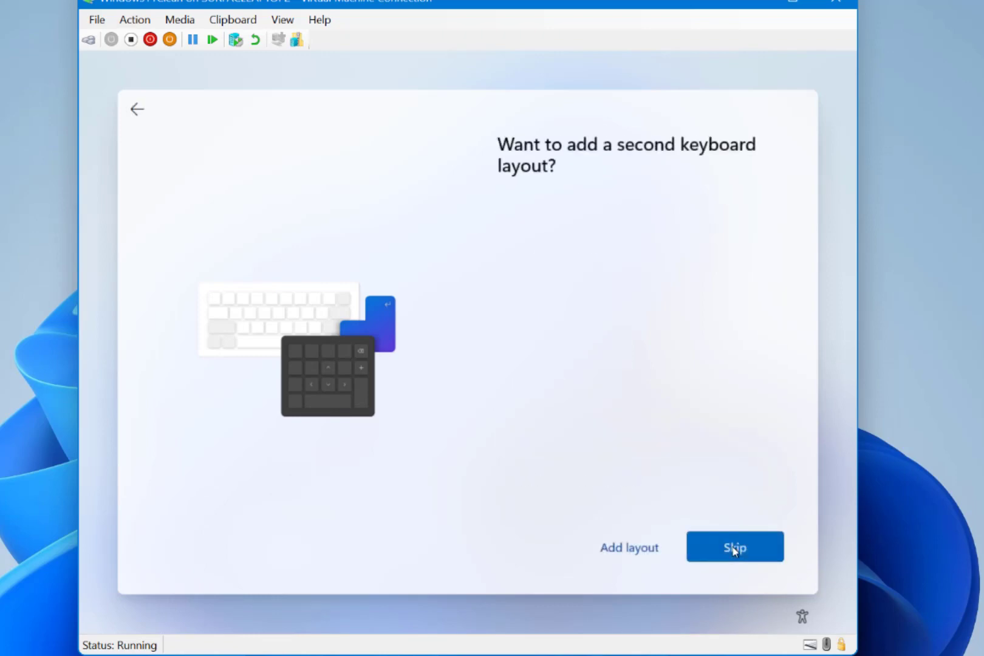
left_click(734, 549)
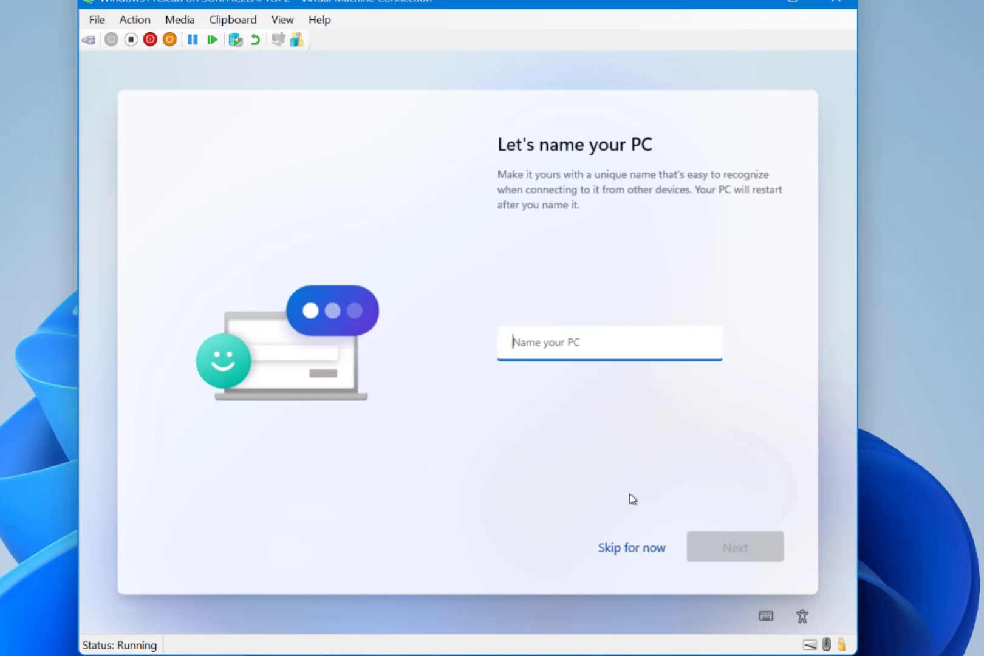
Name the PC 'TrstWindows11' and continue
type("Tr")
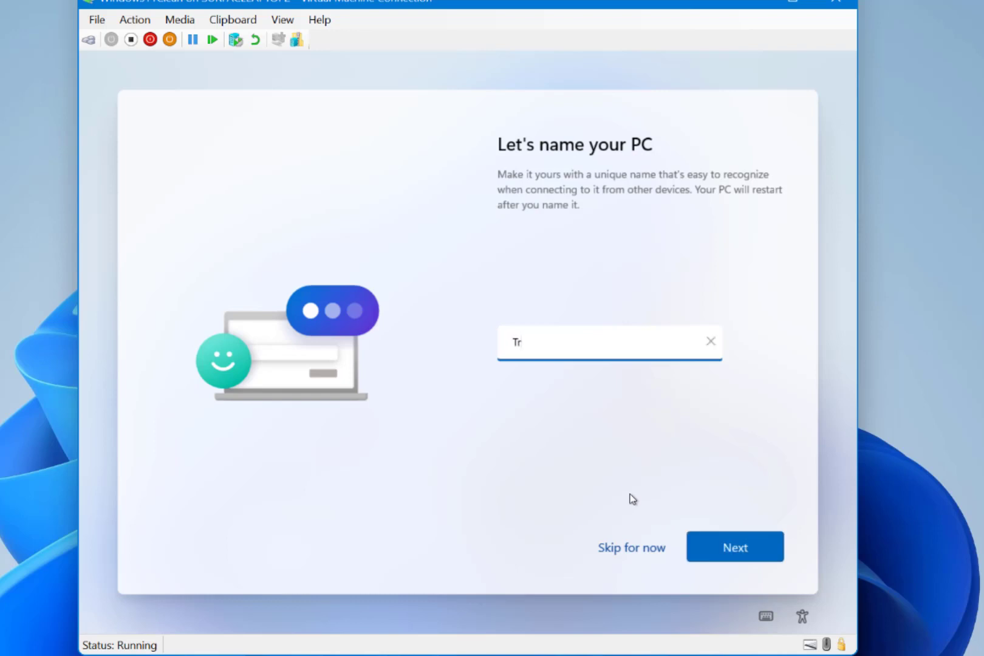
type("stWindows11")
left_click(737, 549)
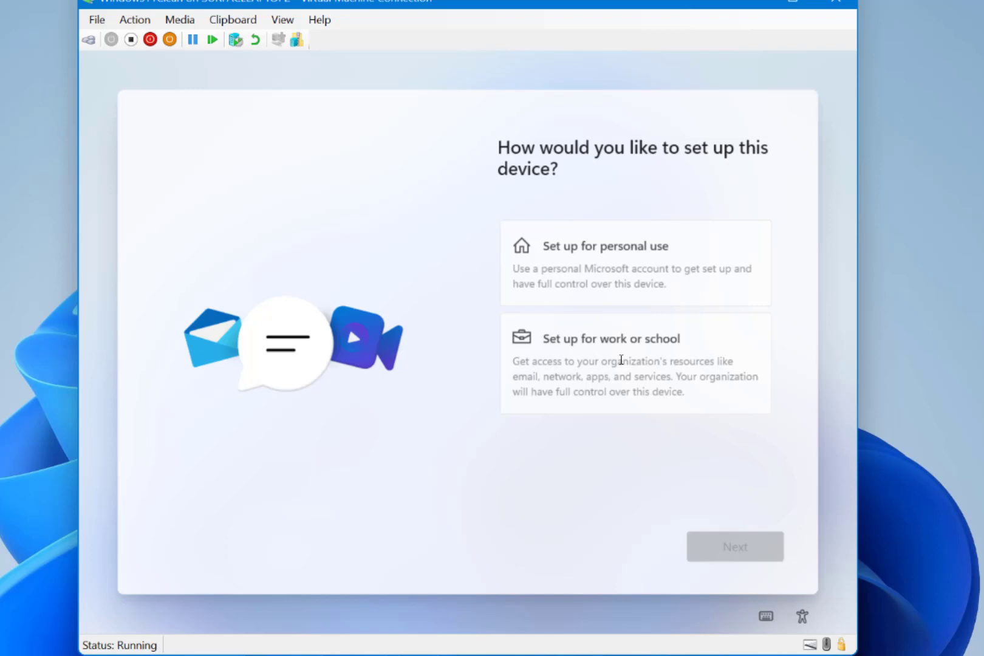
Choose personal use setup and proceed through the Microsoft account sign-in
left_click(572, 250)
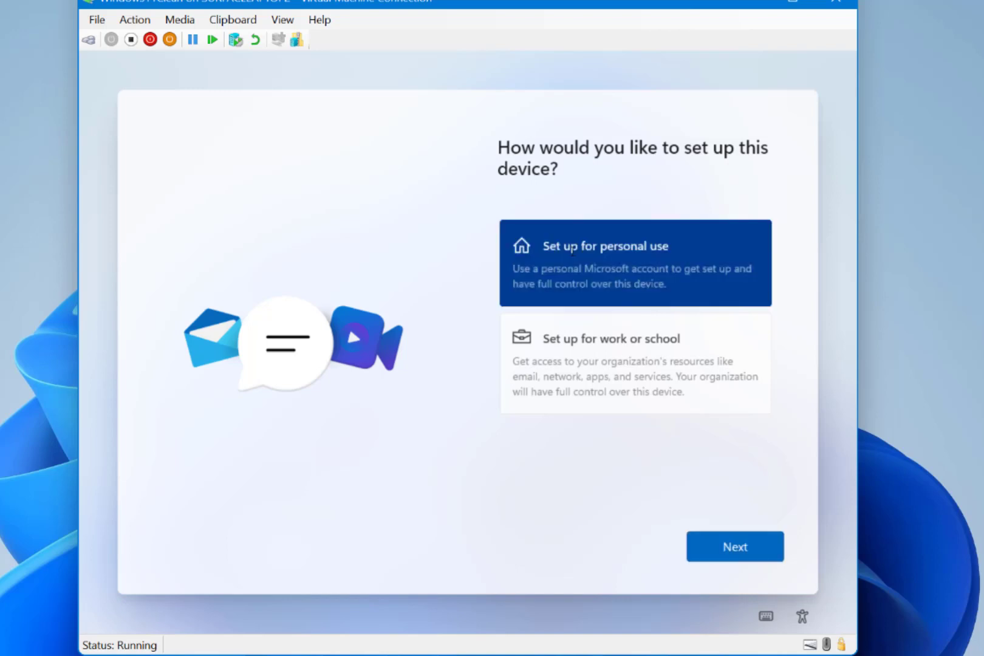
left_click(723, 549)
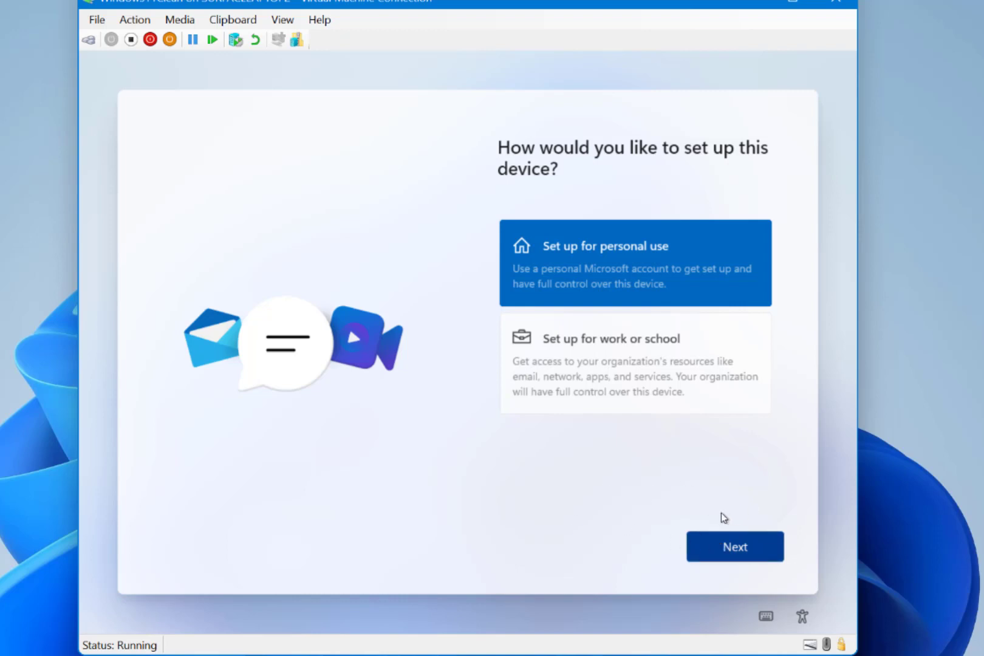
left_click(732, 554)
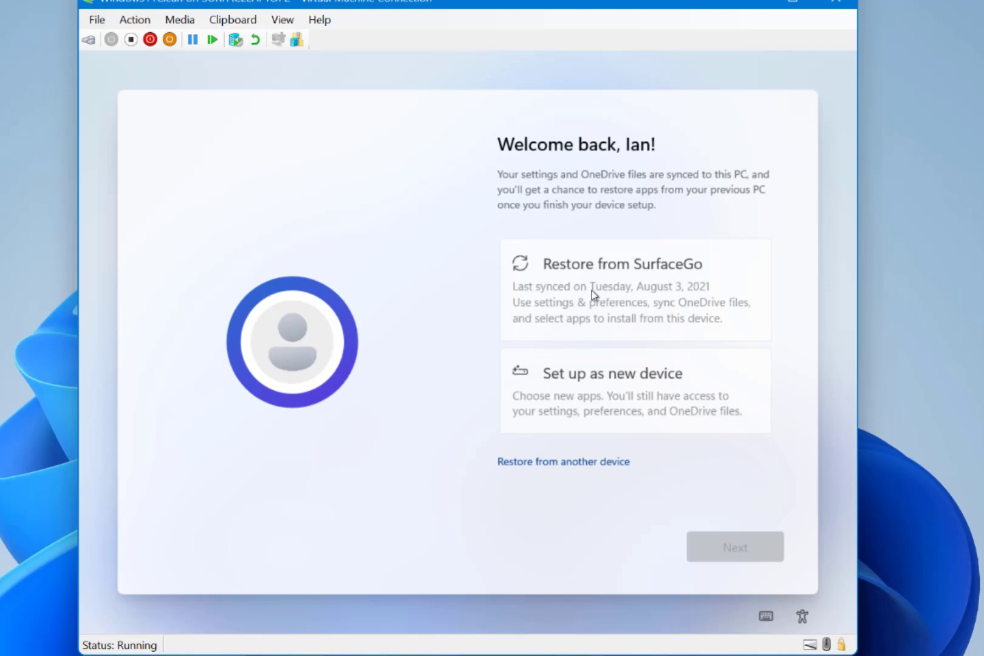
Restore settings from the SurfaceGo device
left_click(562, 462)
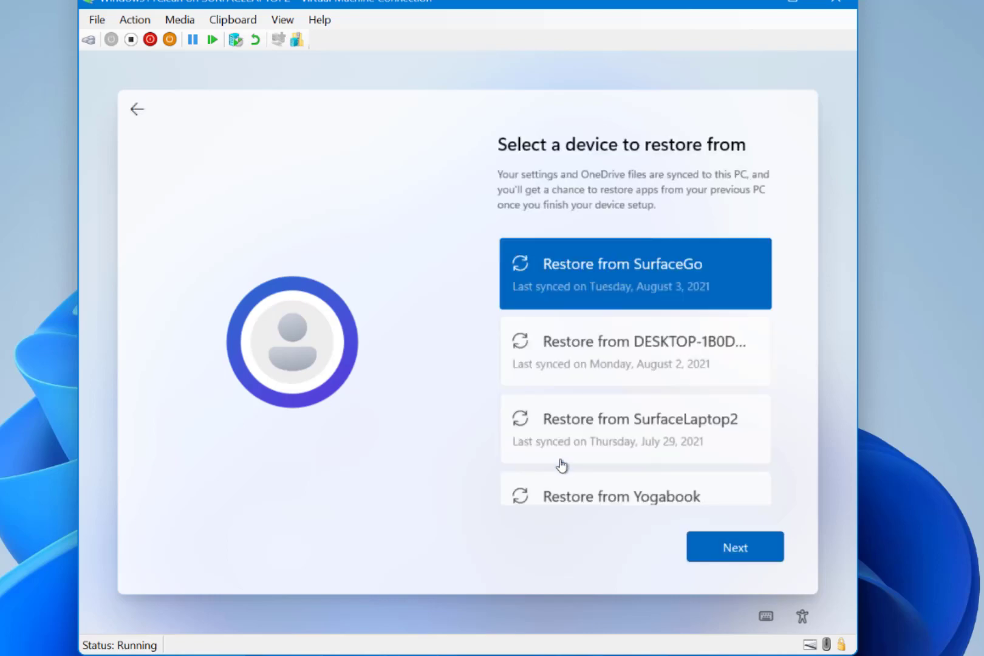
key("Return")
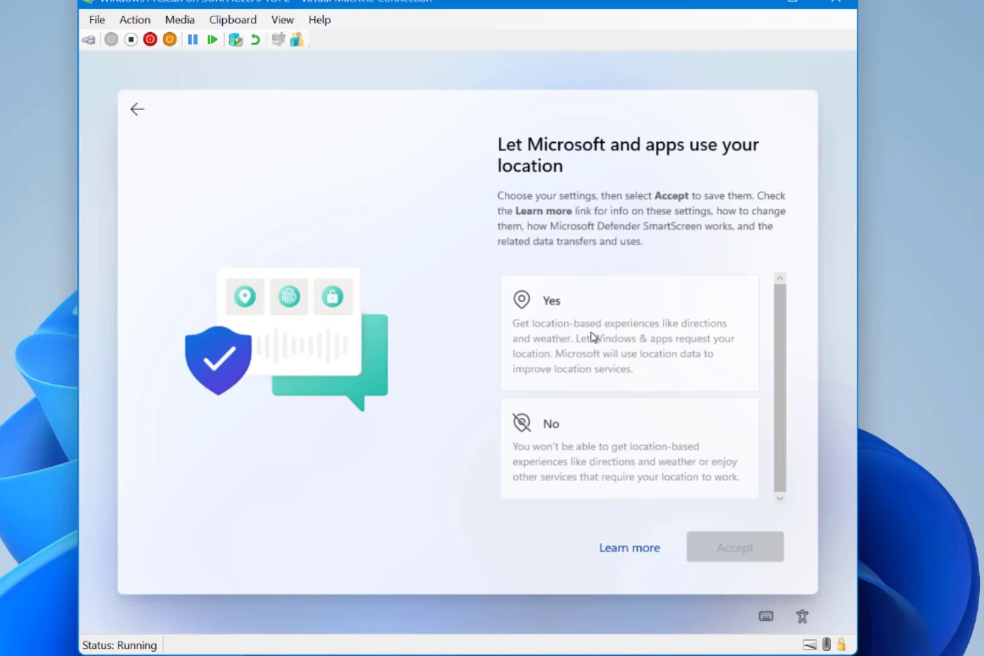
Allow location, turn on Find my device, and send optional diagnostic data
left_click(591, 334)
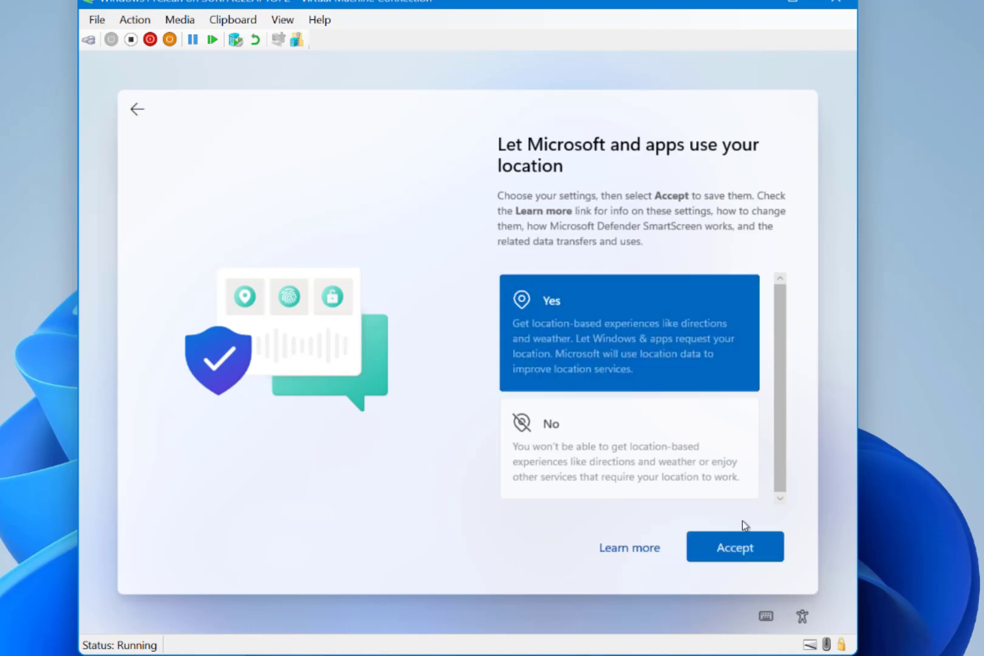
left_click(734, 559)
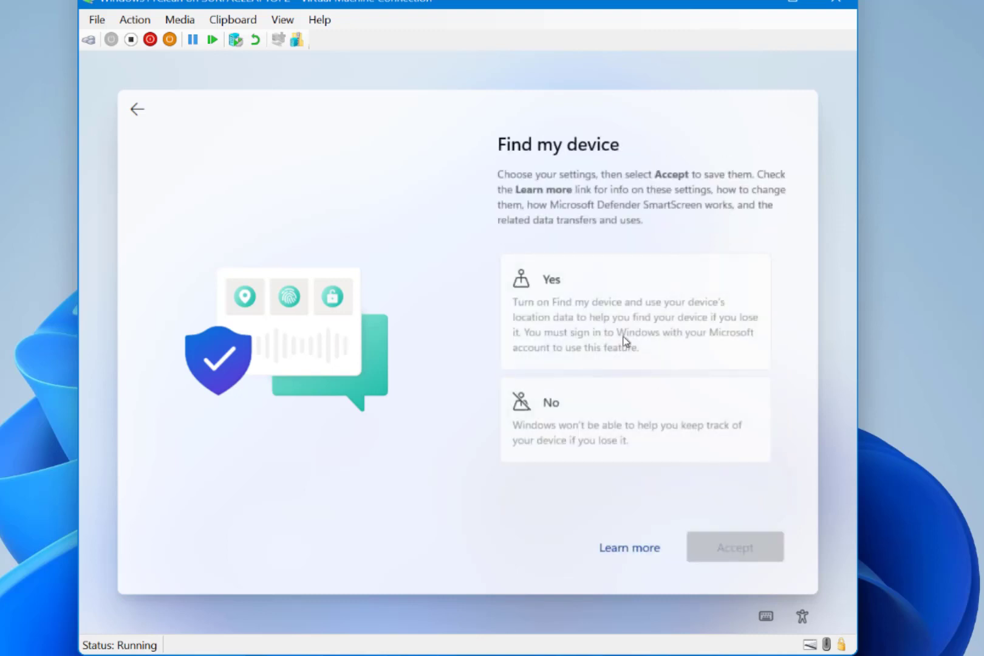
left_click(637, 322)
left_click(729, 544)
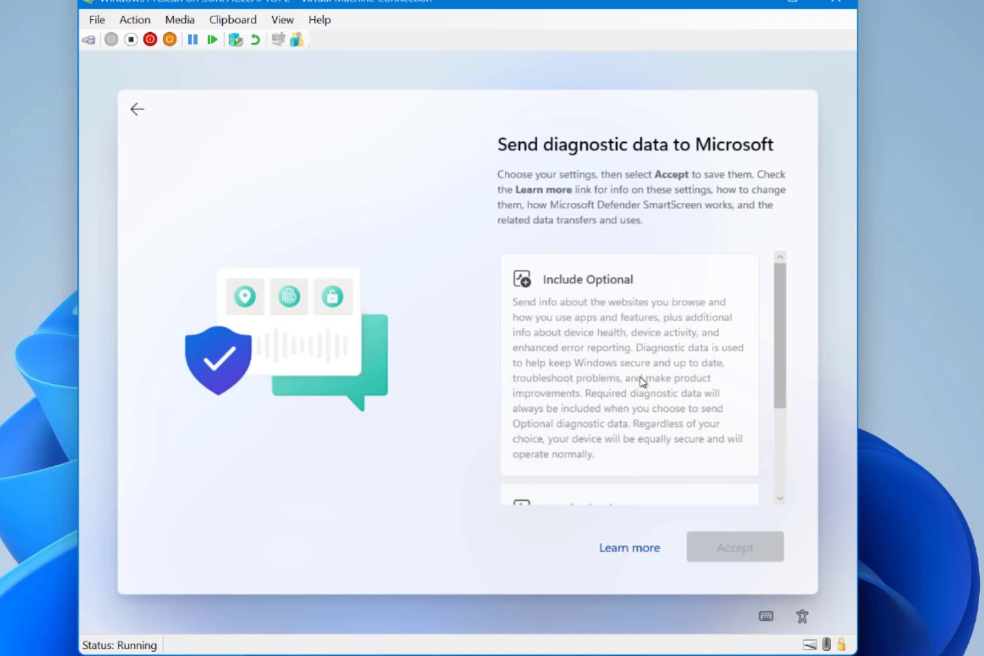
left_click(642, 381)
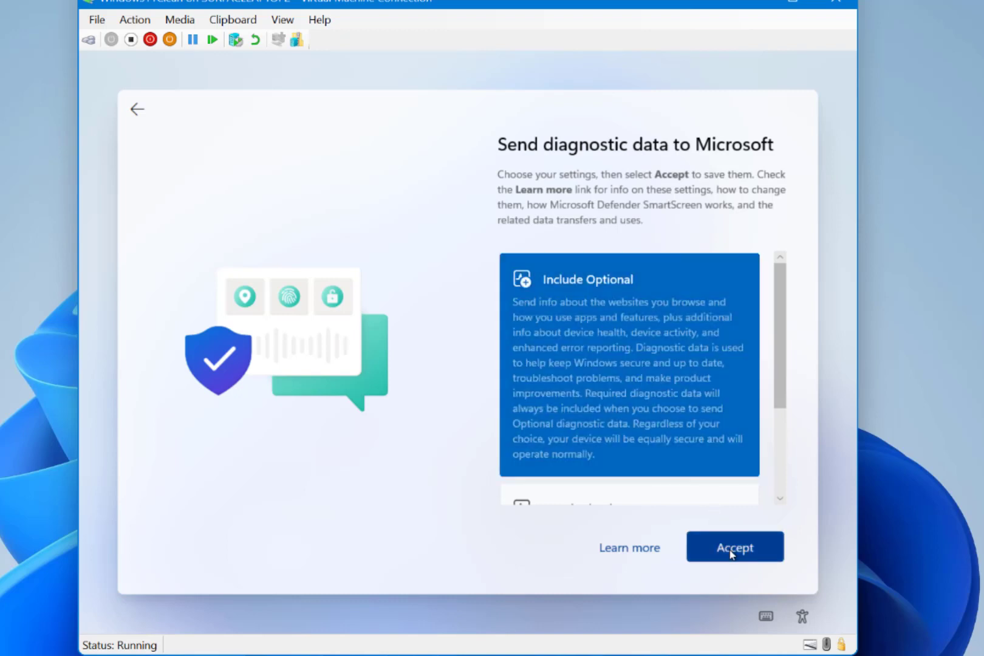
left_click(732, 552)
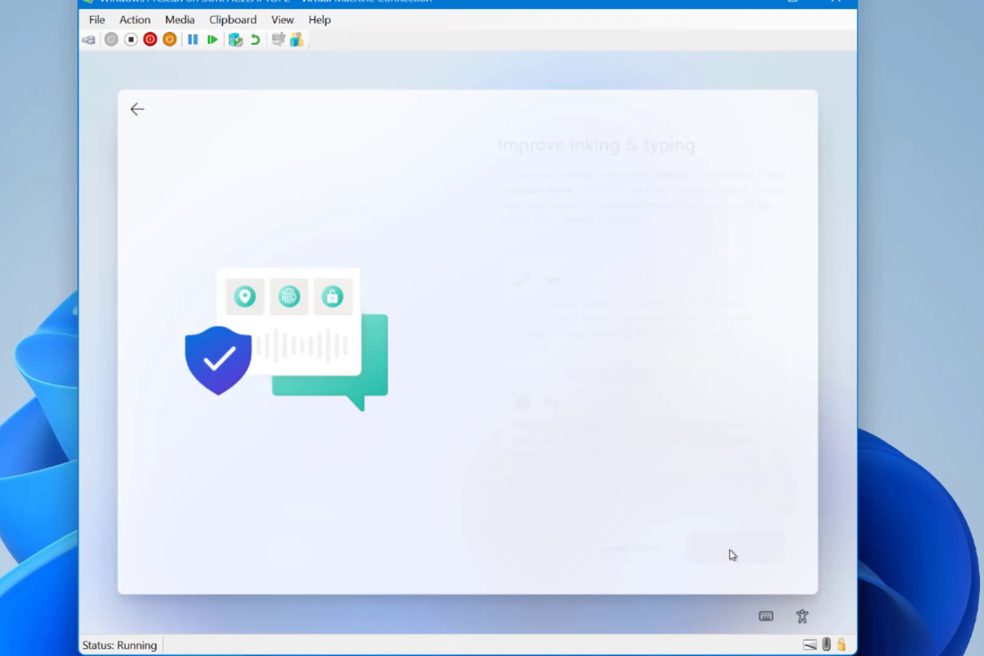
Allow inking and typing data, tailored experiences, and the advertising ID
left_click(619, 321)
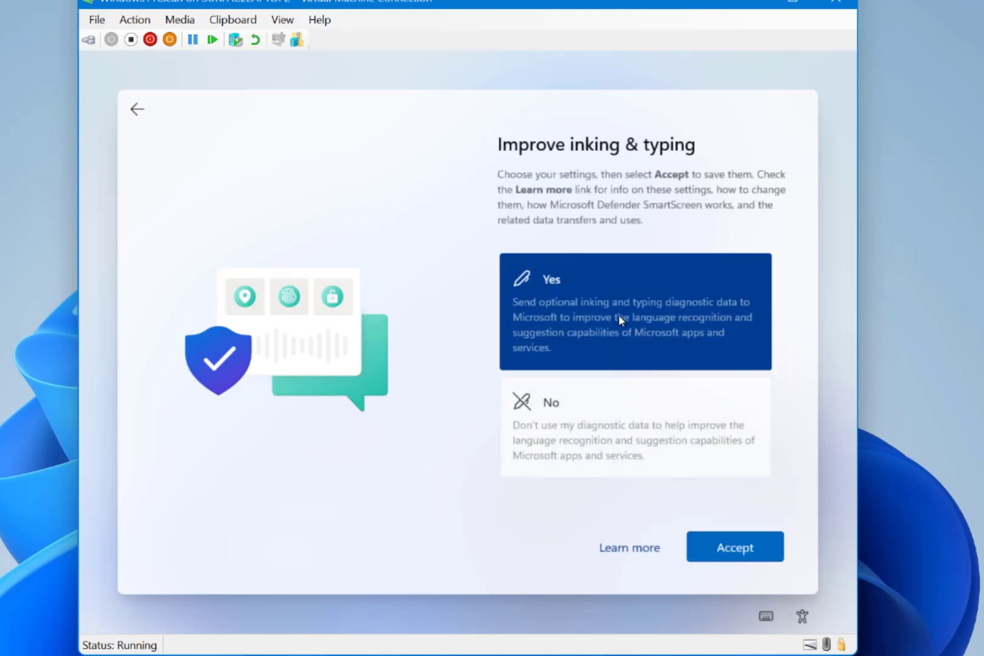
left_click(744, 550)
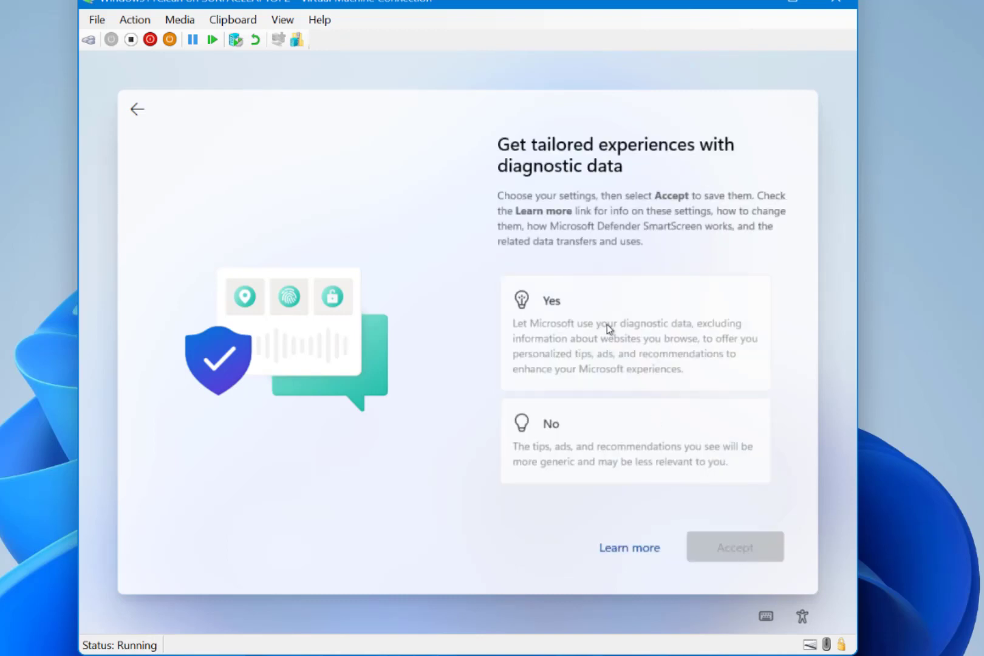
left_click(608, 328)
left_click(735, 548)
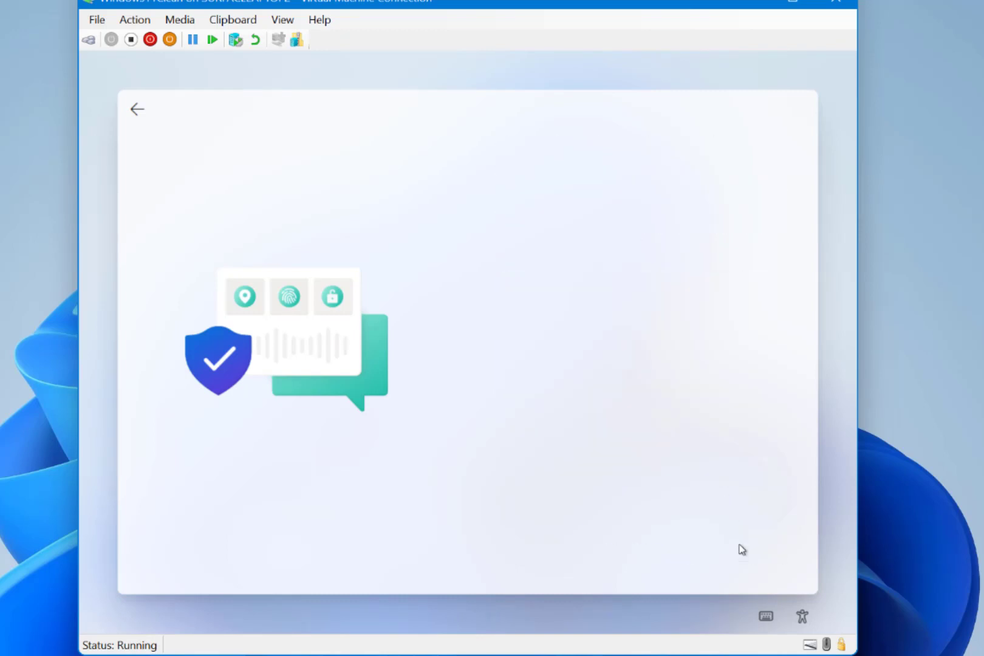
left_click(637, 334)
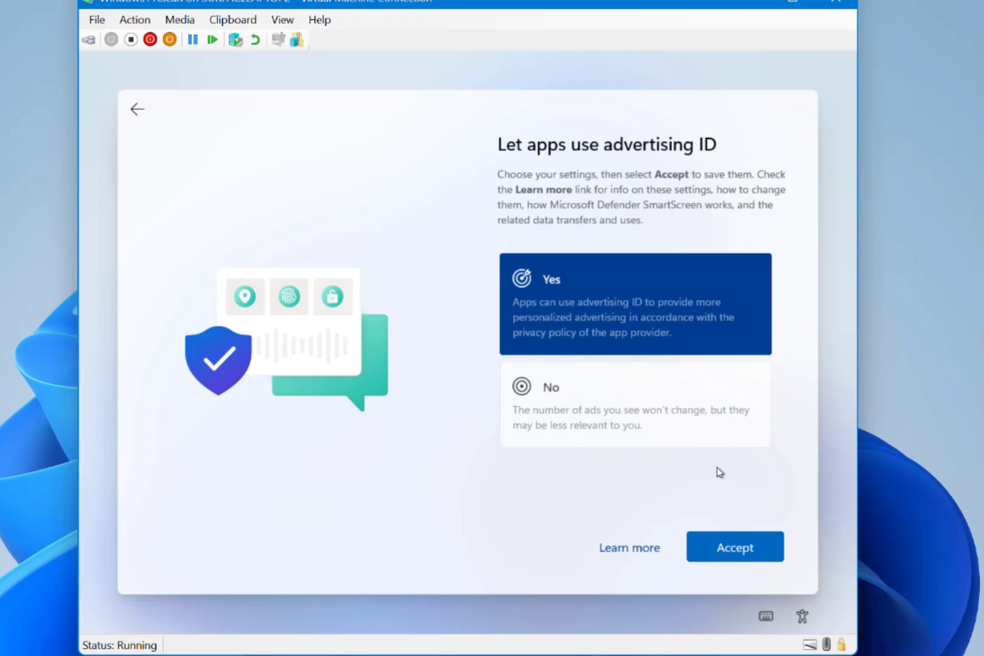
left_click(744, 550)
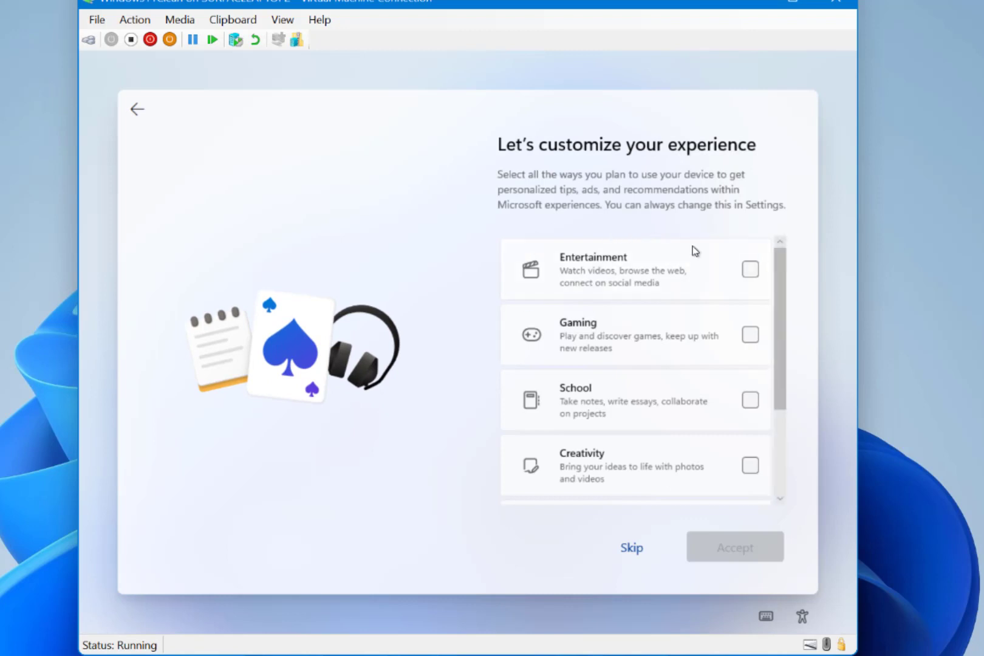
Tick Entertainment, Creativity and Family as planned device uses and accept
left_click(758, 272)
left_click(751, 468)
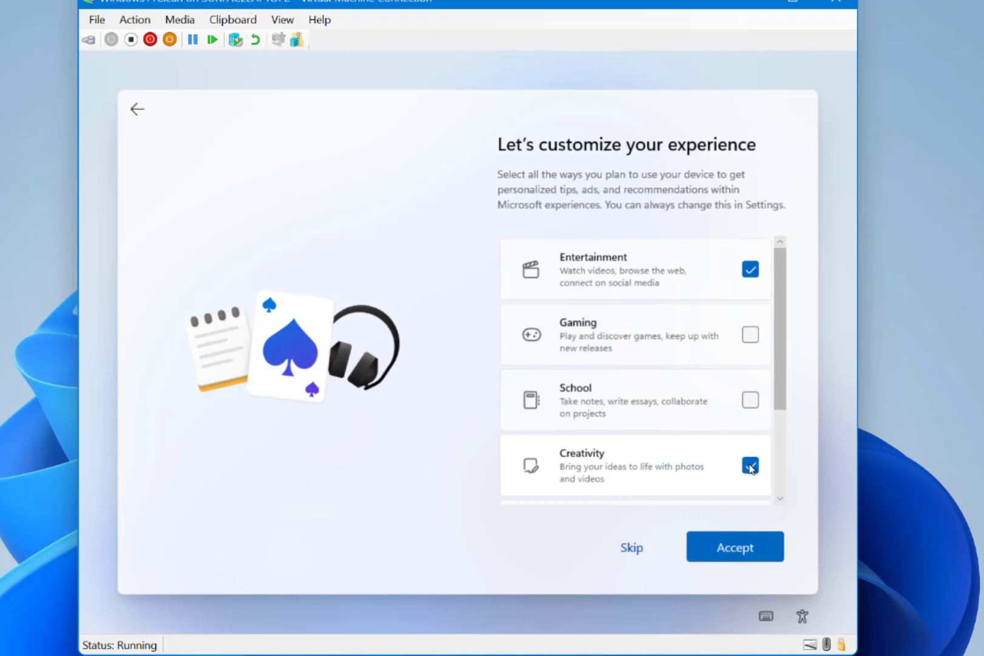
scroll(780, 452, "down", 3)
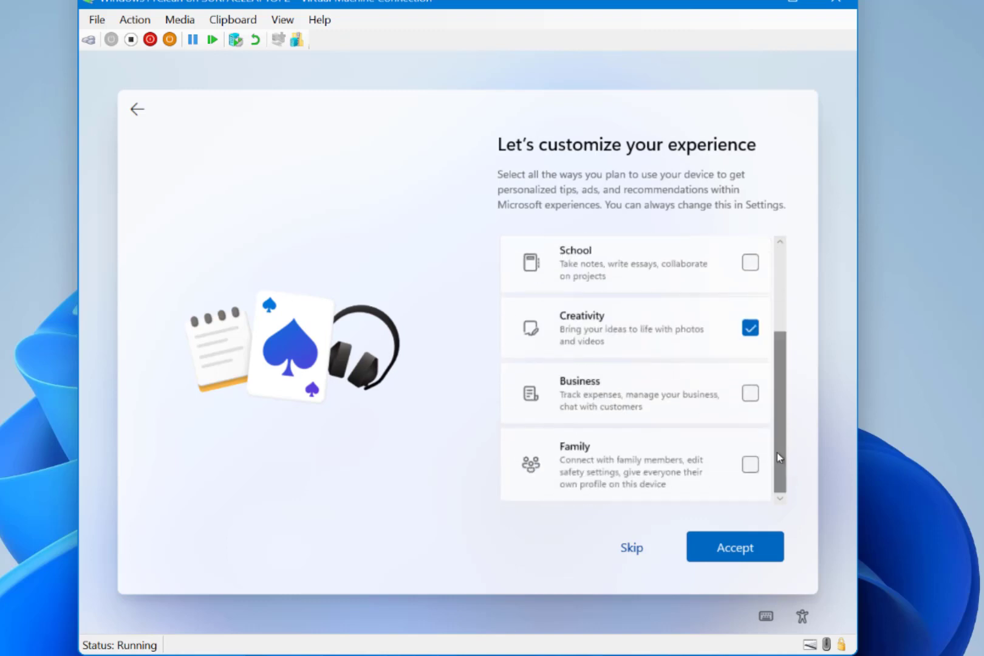
left_click(752, 468)
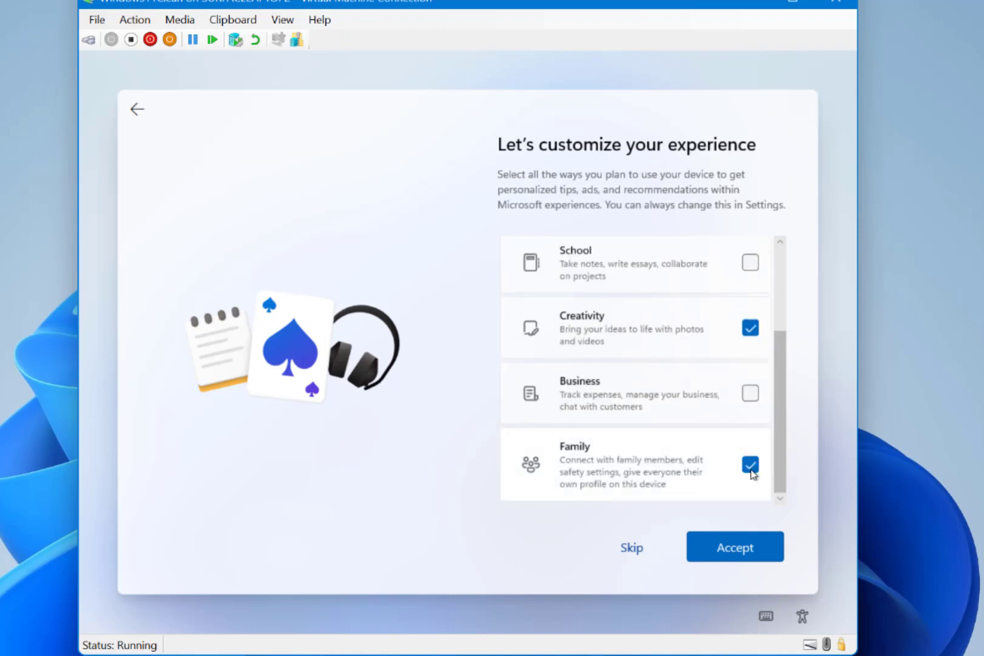
left_click(736, 548)
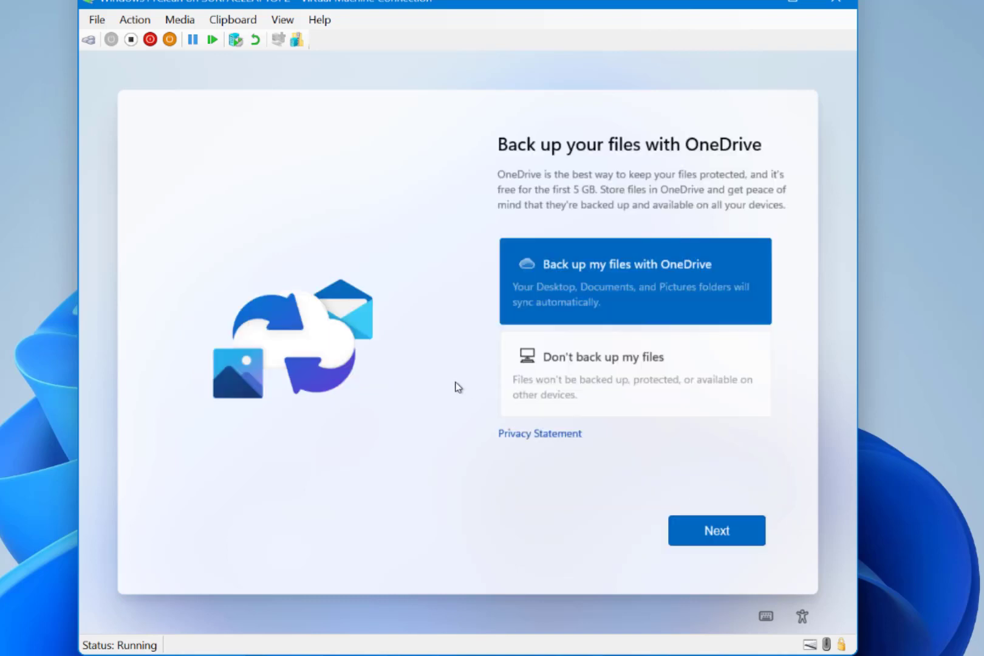
Keep file backup with OneDrive turned on and continue
left_click(534, 319)
left_click(700, 540)
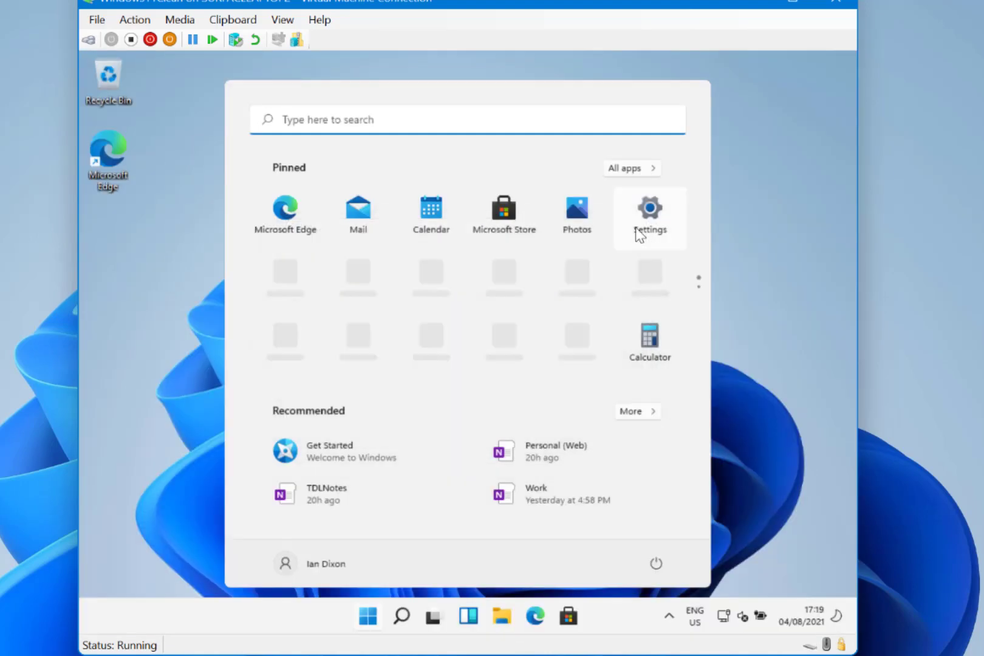
Open the Start menu on the new Windows 11 desktop
left_click(639, 226)
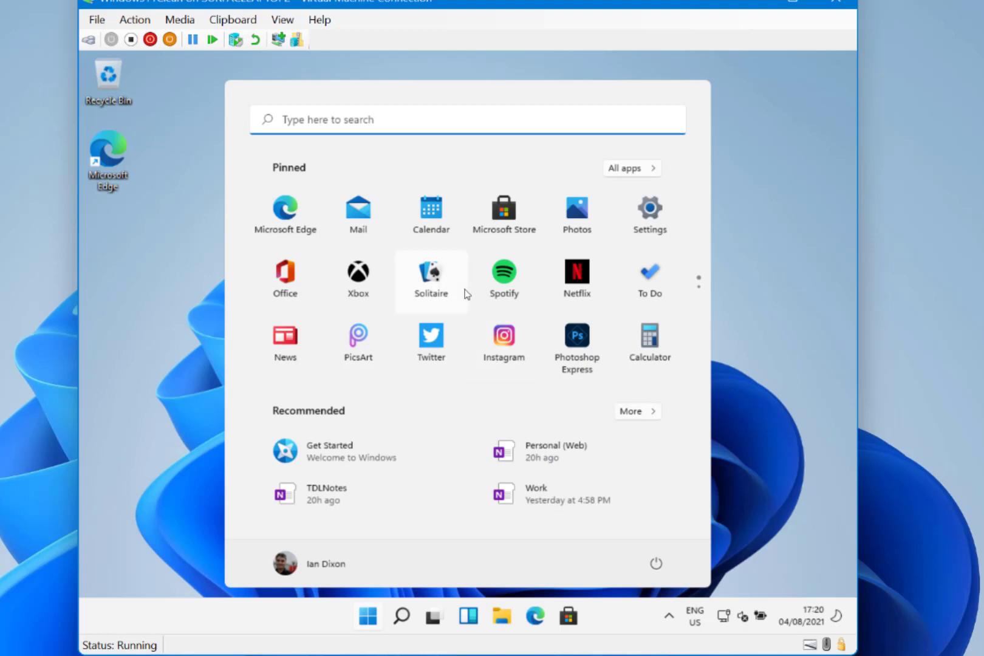
scroll(466, 294, "down", 1)
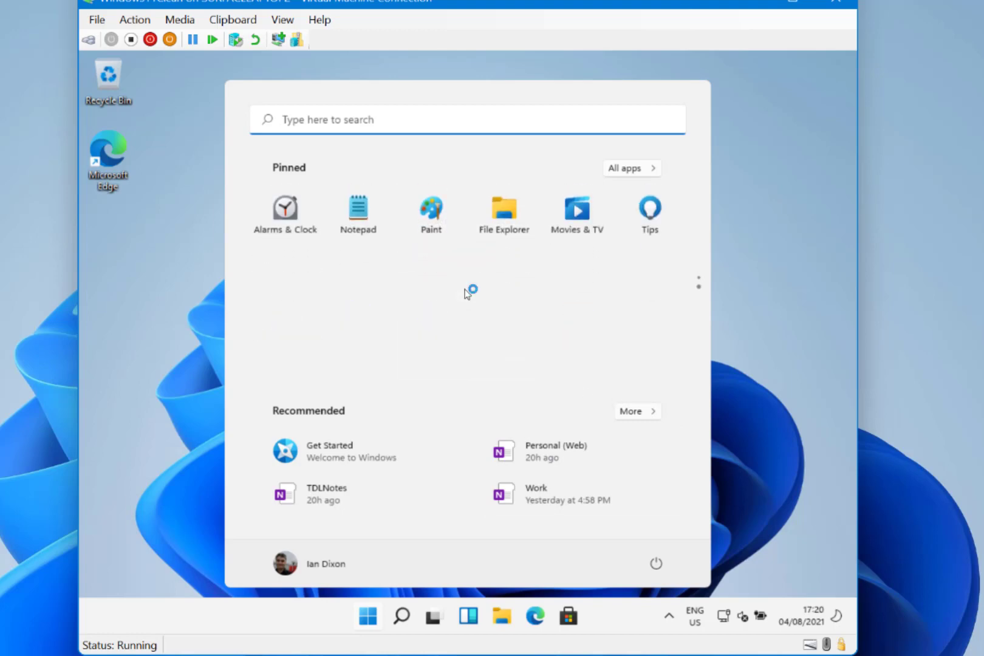
scroll(467, 293, "up", 1)
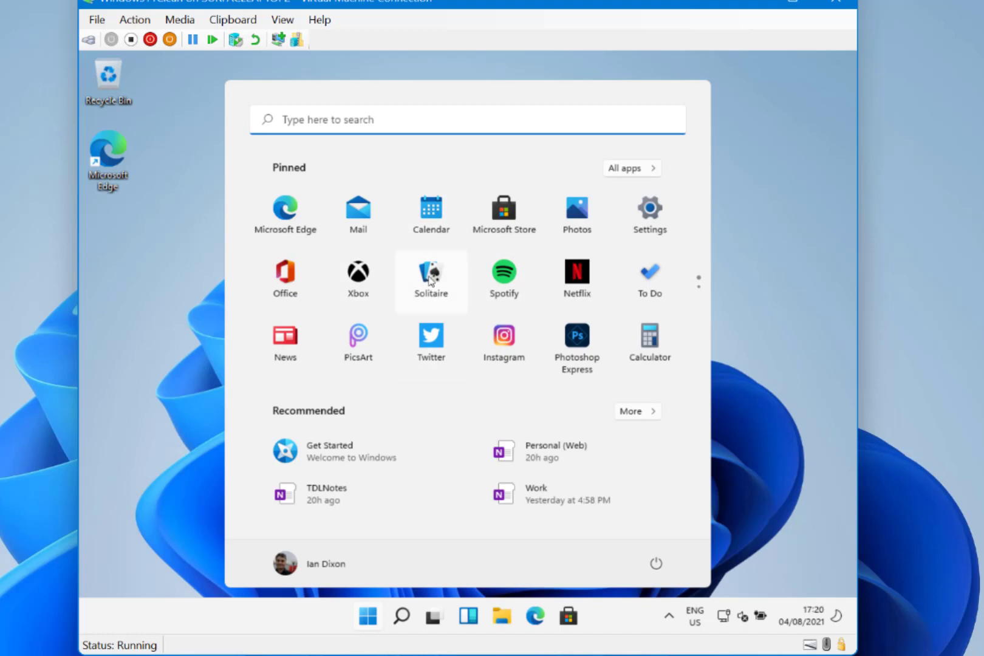
scroll(431, 280, "down", 1)
scroll(430, 279, "up", 1)
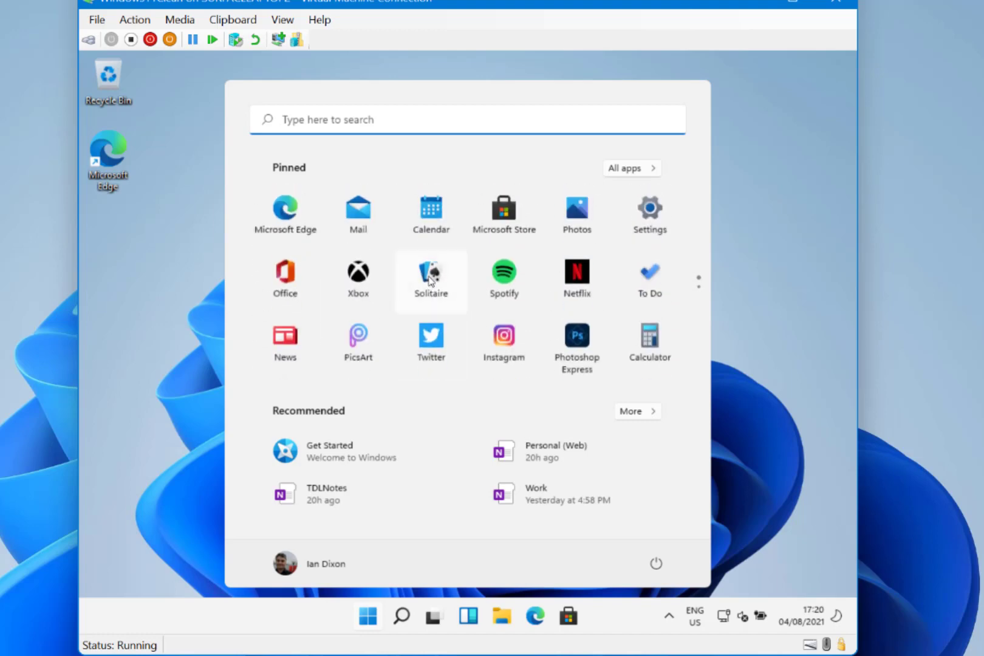